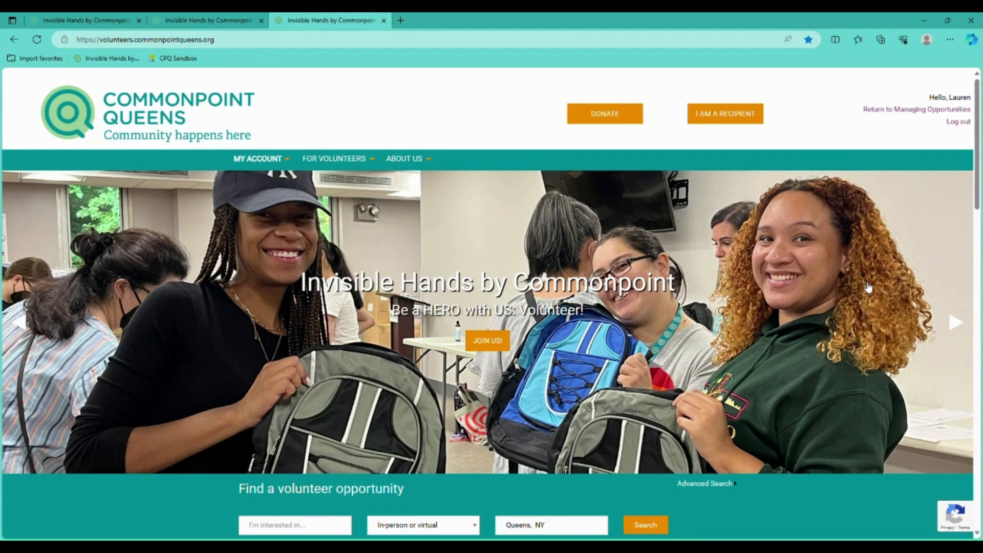
# Open the opportunity management portal from the volunteer site, including a round trip back through the volunteer portal
pyautogui.moveTo(101, 41); pyautogui.dragTo(228, 43)
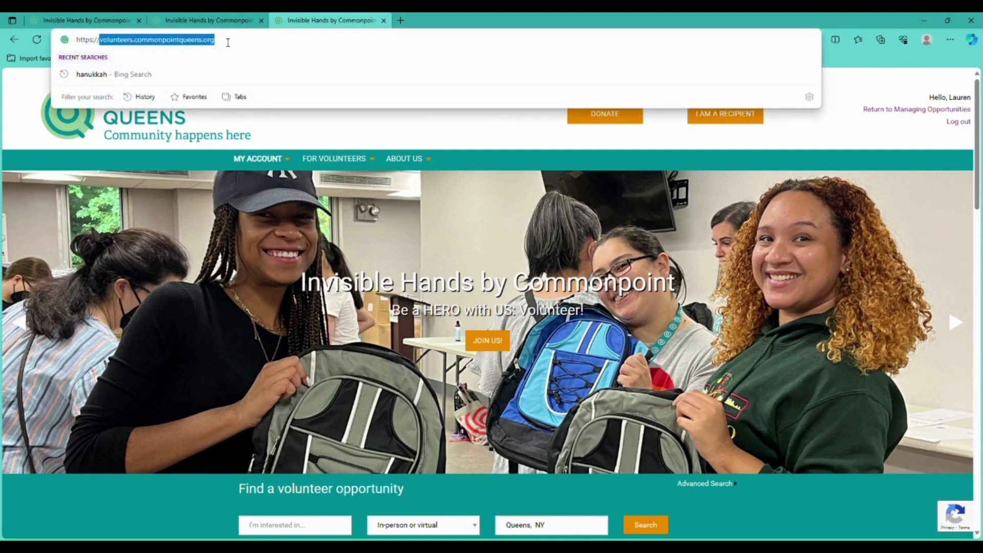
pyautogui.click(558, 230)
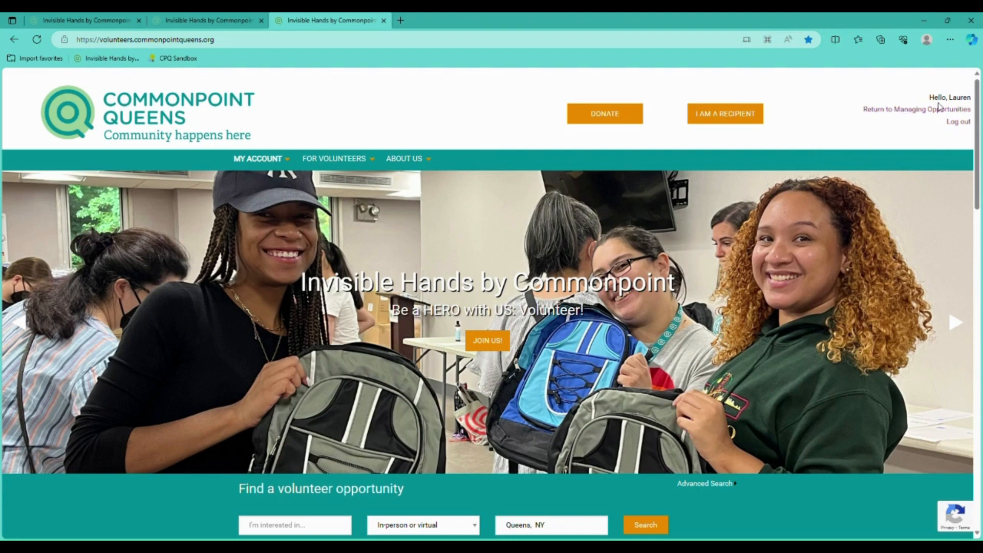
pyautogui.click(905, 115)
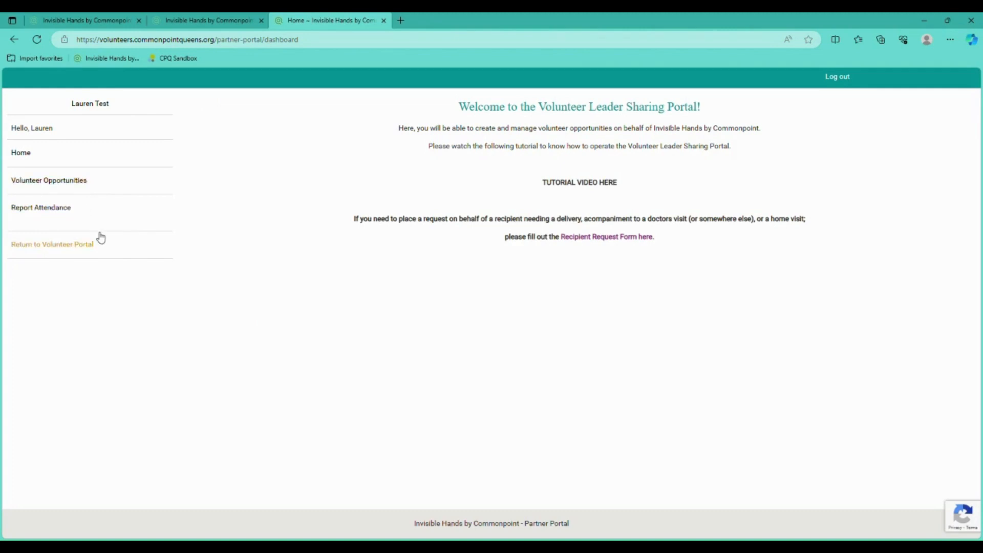
pyautogui.click(46, 253)
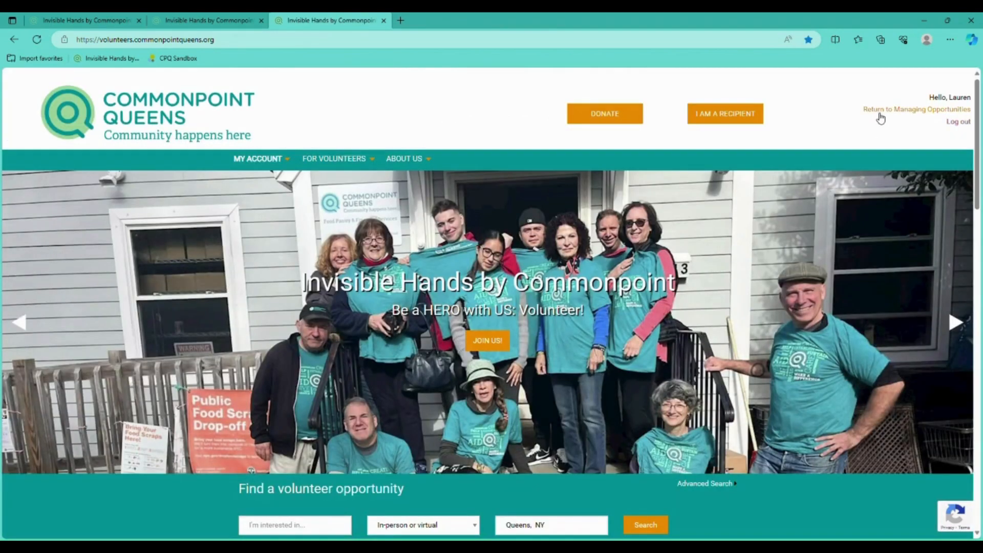
pyautogui.click(896, 110)
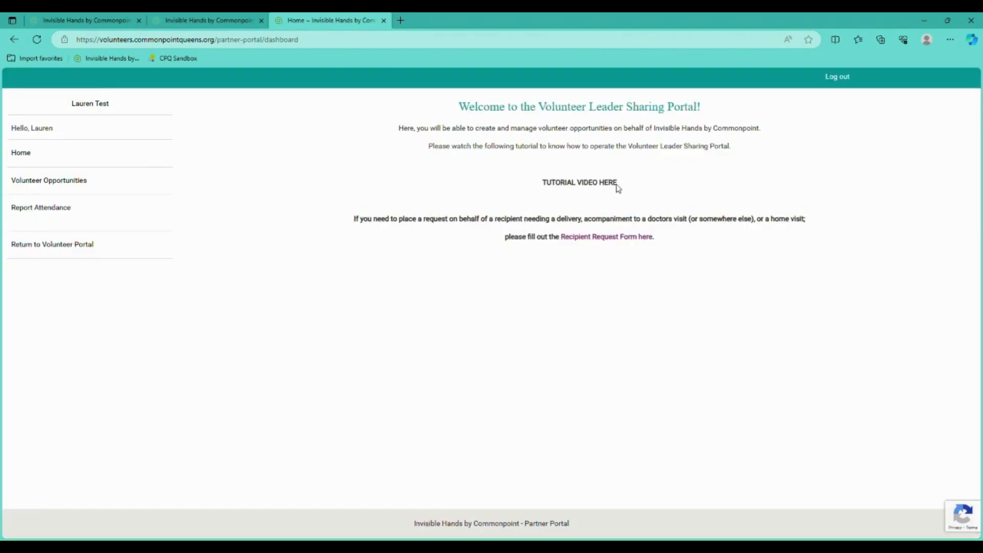
# Open the 10/27 Team Testing volunteer opportunity and review its details, default location and connections
pyautogui.click(73, 185)
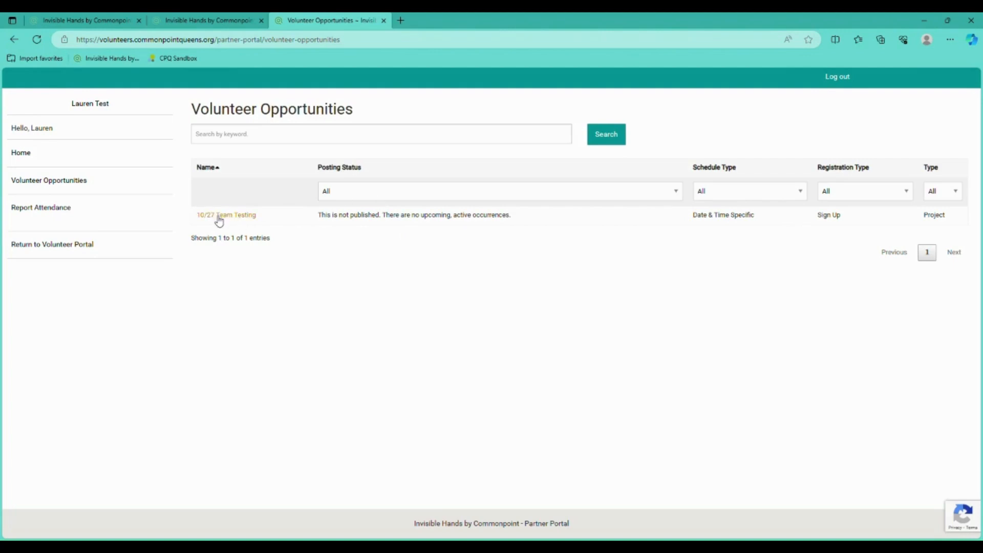
pyautogui.click(249, 219)
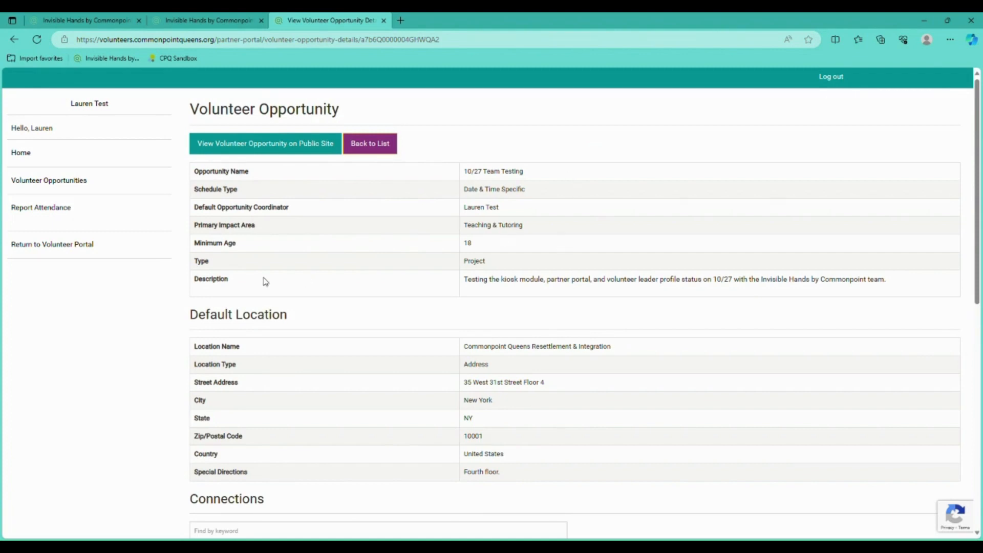
pyautogui.scroll(-3, 585, 294)
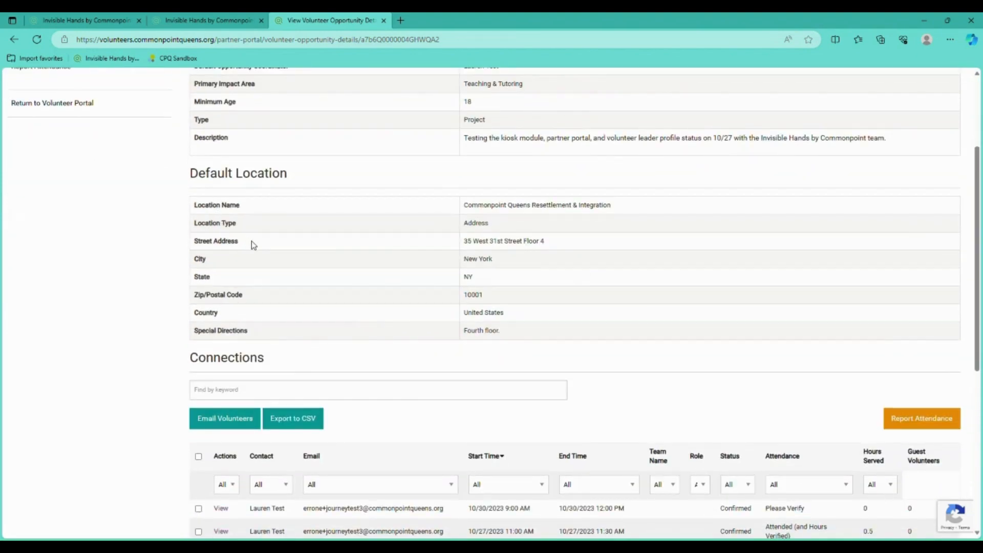
pyautogui.scroll(-5, 373, 245)
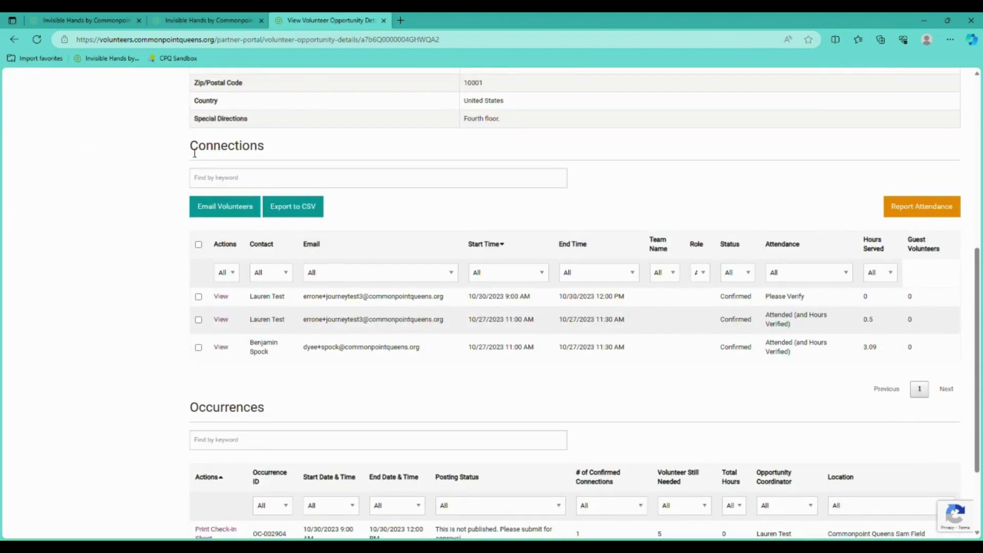
pyautogui.moveTo(189, 154); pyautogui.dragTo(272, 147)
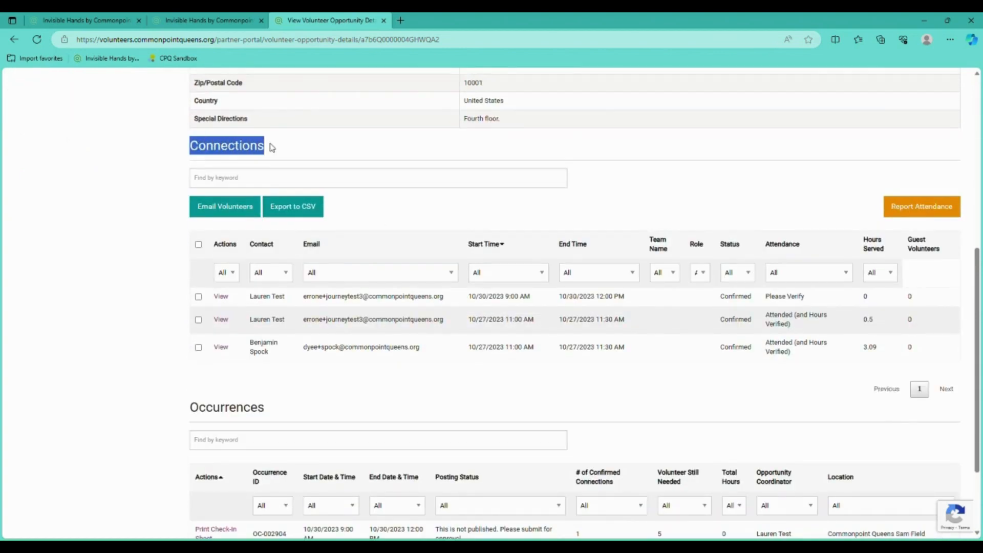
pyautogui.click(229, 160)
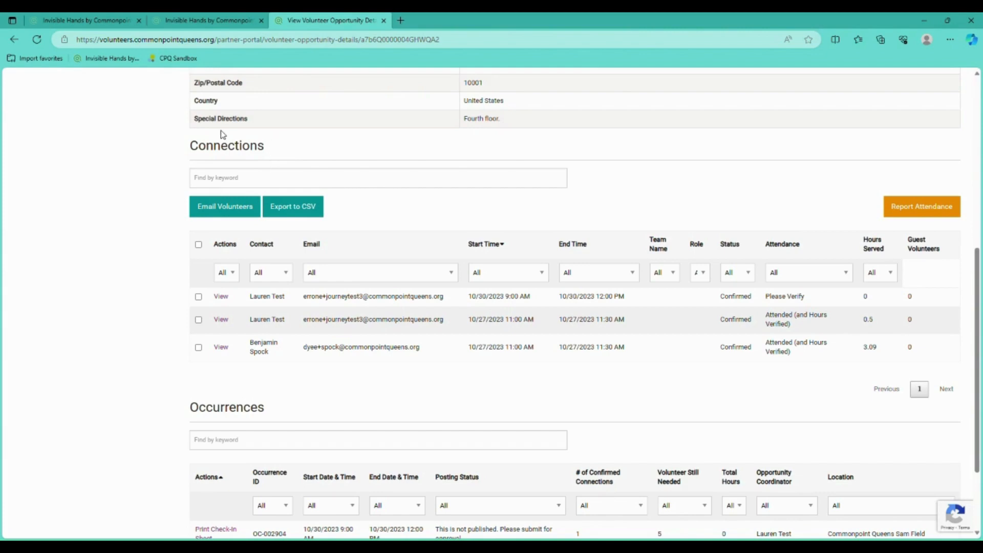
pyautogui.scroll(7, 223, 163)
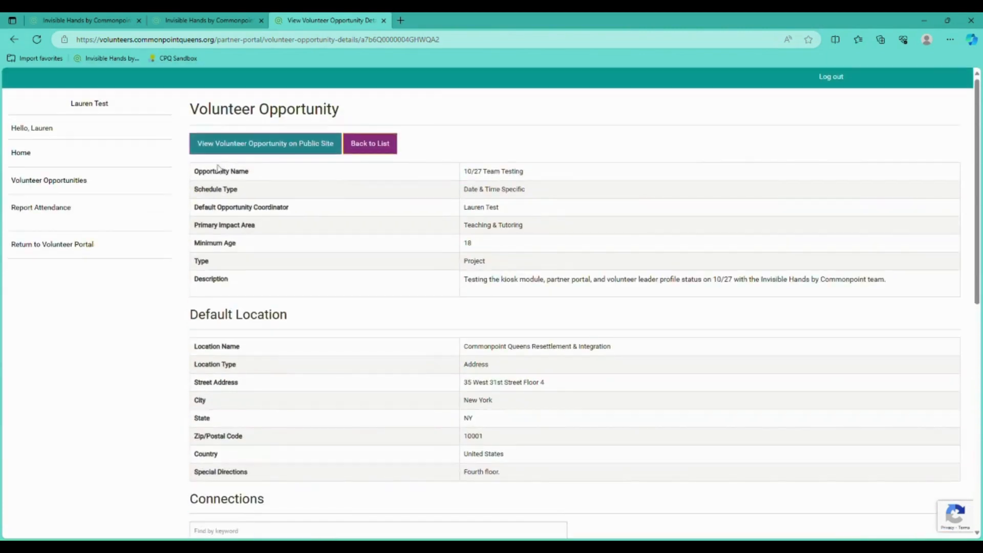
pyautogui.moveTo(462, 172); pyautogui.dragTo(562, 167)
# Select all volunteers in the opportunity's Connections list
pyautogui.scroll(-8, 547, 178)
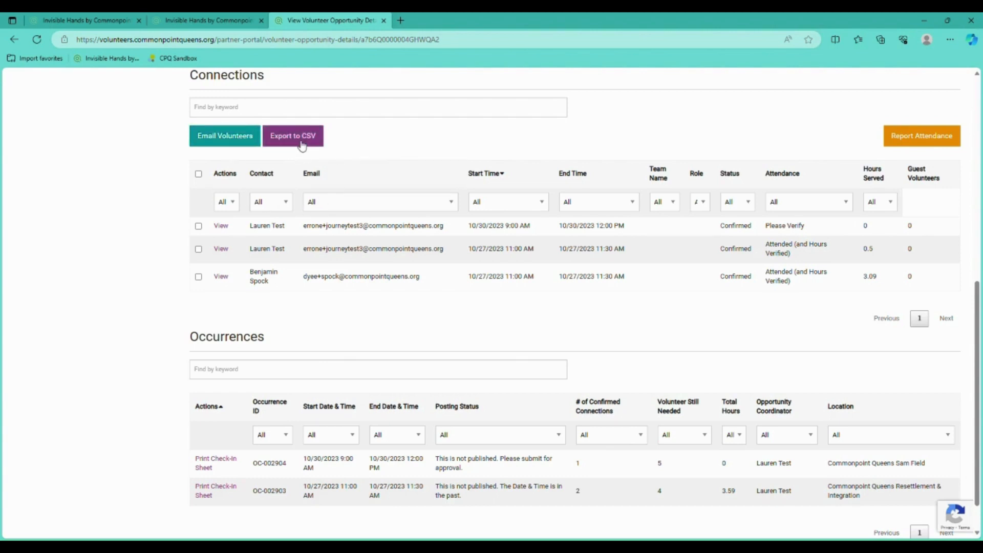
pyautogui.click(198, 226)
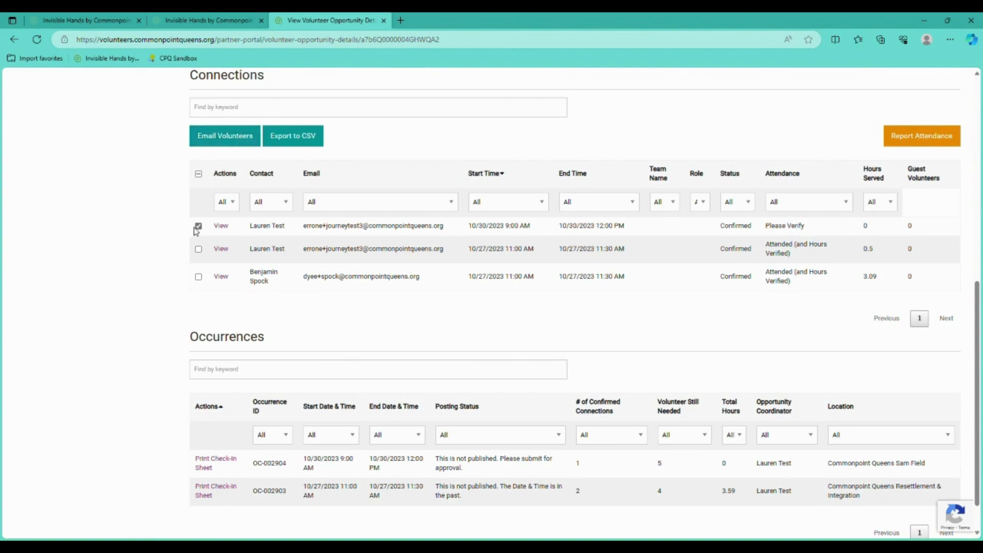
pyautogui.click(198, 174)
pyautogui.click(198, 174)
pyautogui.click(198, 174)
pyautogui.scroll(6, 240, 215)
pyautogui.scroll(-5, 248, 213)
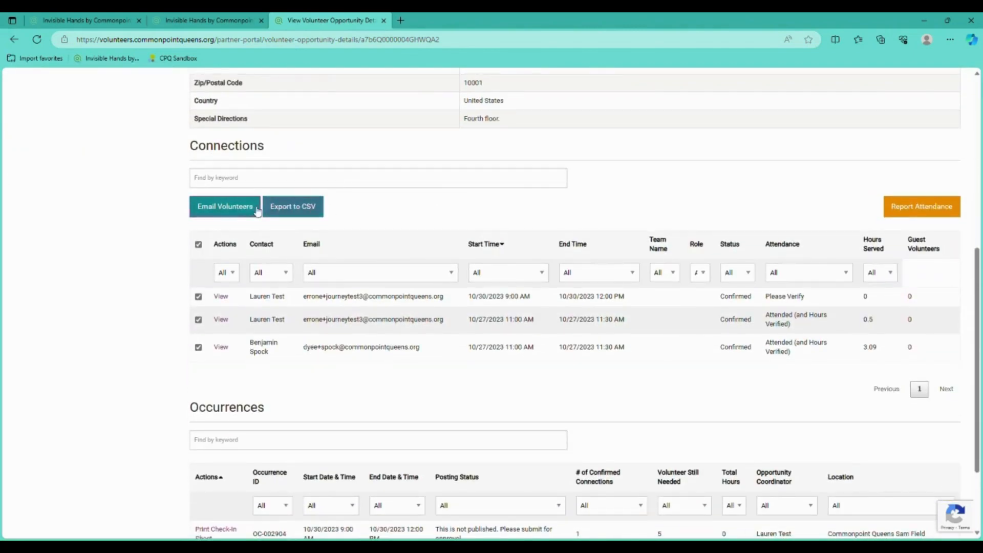
# Review the default email message for the selected volunteers and cancel it without sending
pyautogui.click(220, 214)
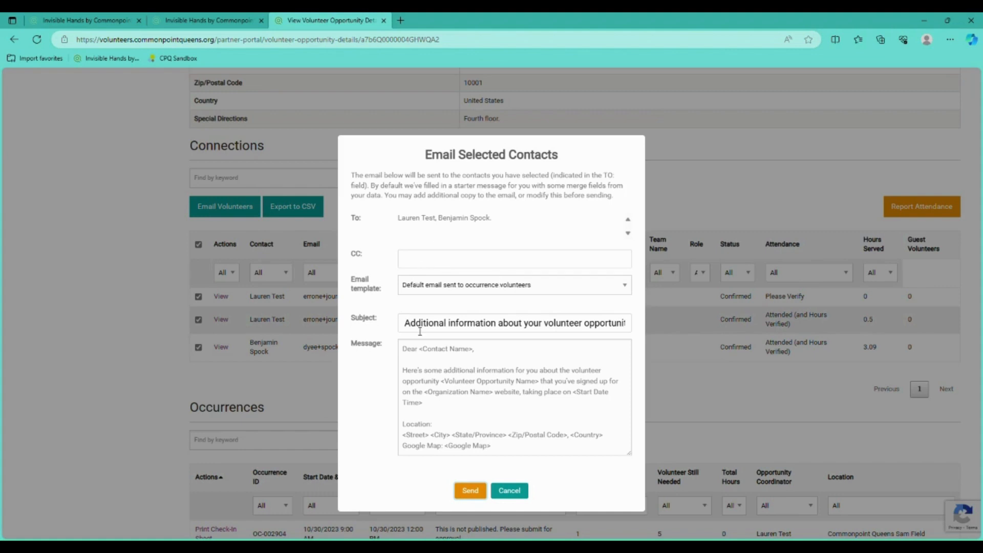
pyautogui.click(446, 372)
pyautogui.moveTo(448, 353); pyautogui.dragTo(480, 393)
pyautogui.click(478, 427)
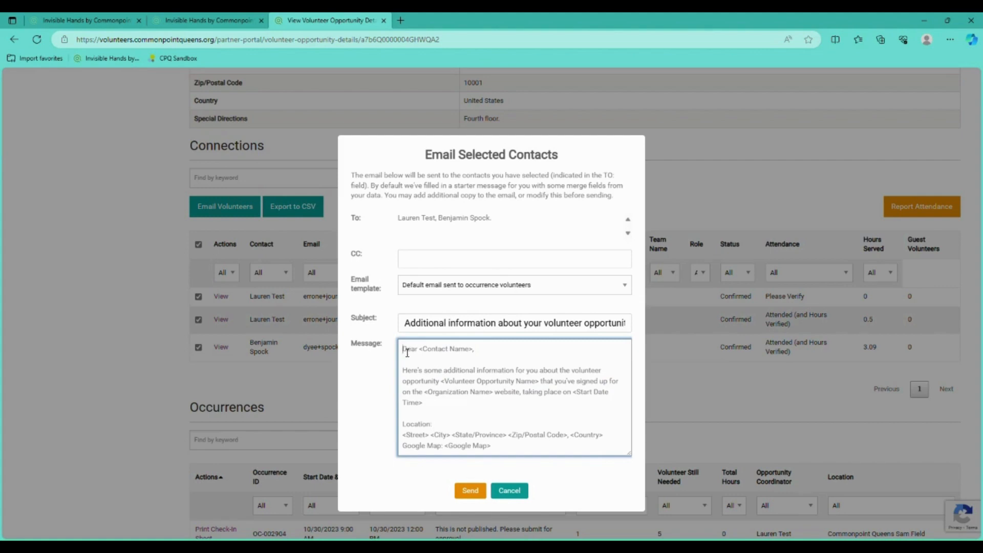
pyautogui.hotkey('ctrl', 'a')
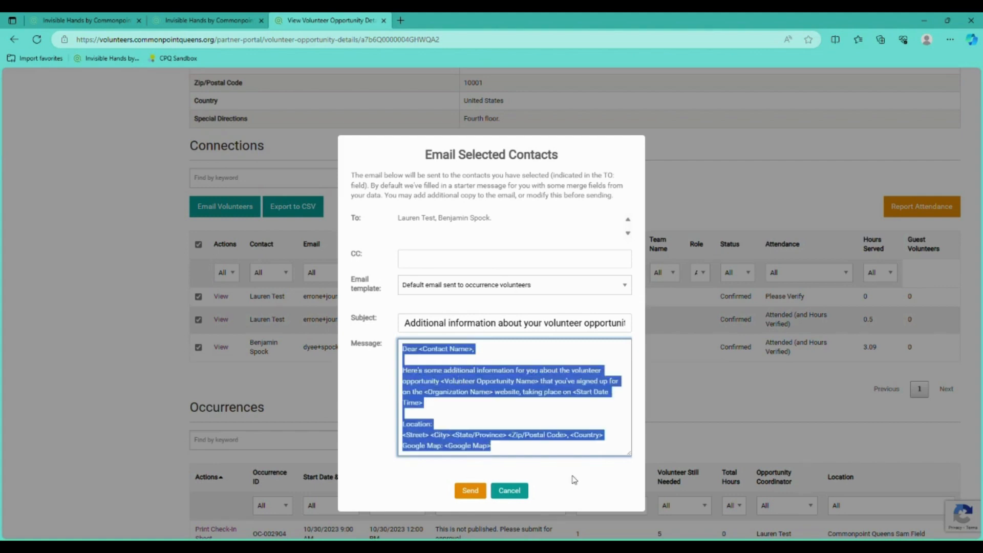
pyautogui.click(508, 492)
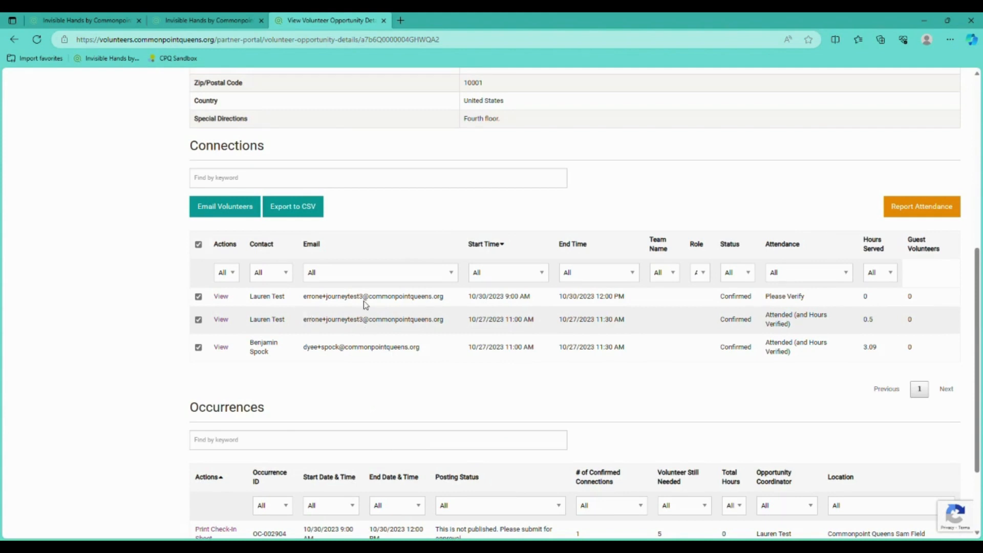
# Clear the selection of the 10/27/2023 connections, check the 10/30/2023 connection's attendance status, and open the volunteer attendance report
pyautogui.click(198, 244)
pyautogui.tripleClick(773, 301)
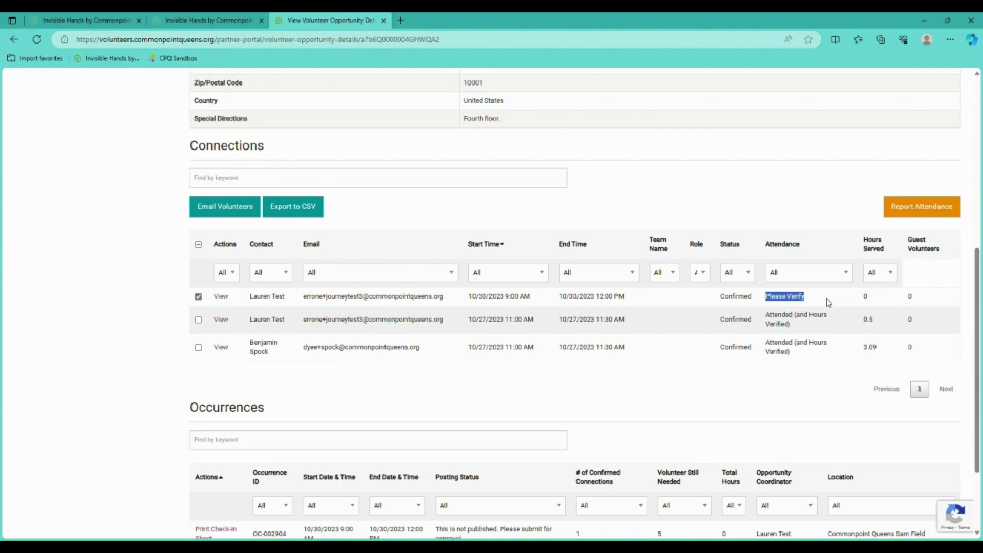
pyautogui.click(817, 306)
pyautogui.click(925, 209)
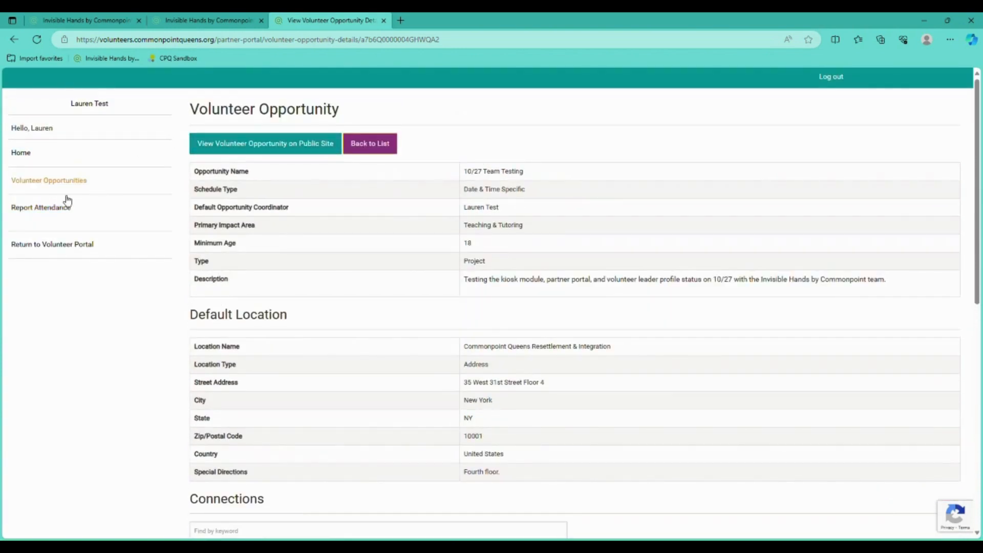
pyautogui.click(23, 209)
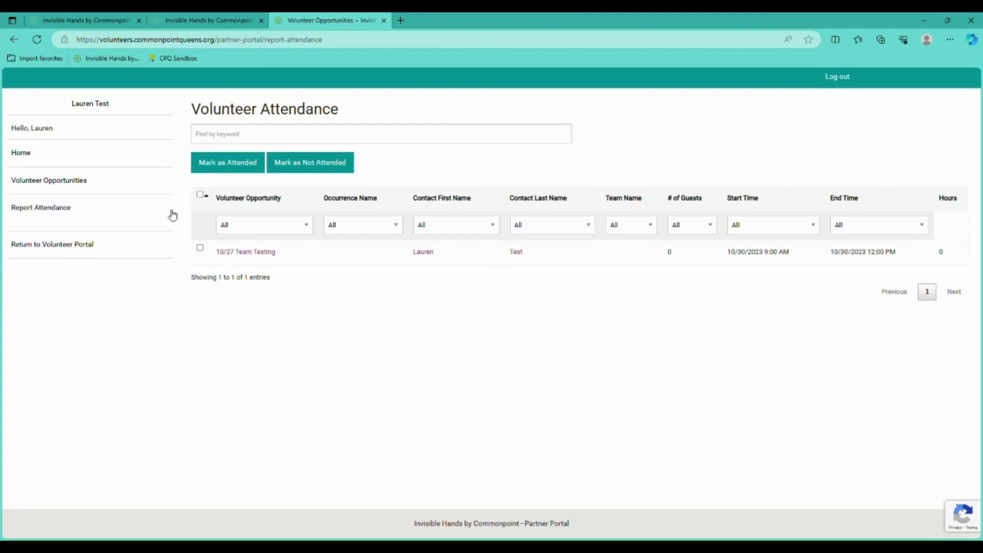
# Check the connections of the 10/27 Team Testing opportunity again and return to the volunteer attendance report
pyautogui.click(107, 186)
pyautogui.click(223, 221)
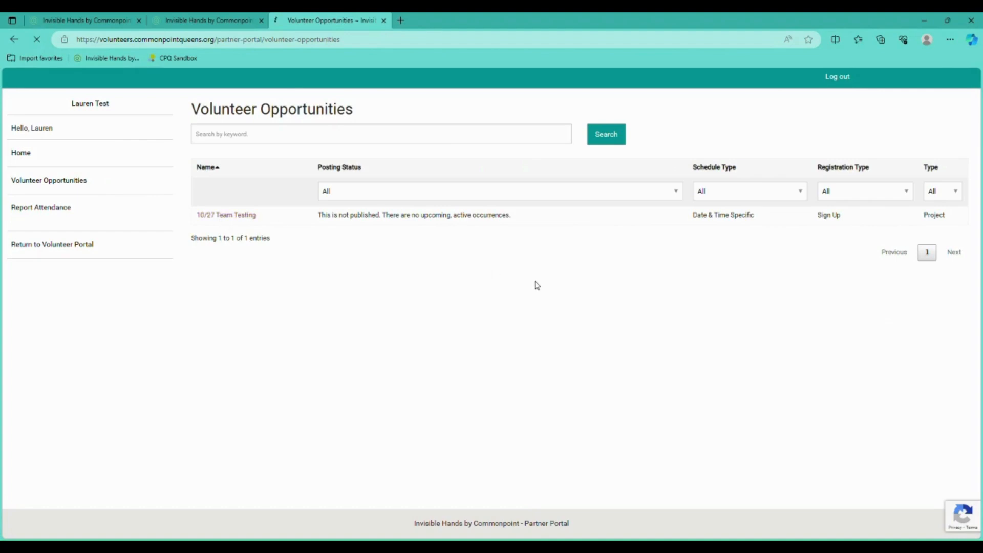
pyautogui.scroll(-6, 522, 279)
pyautogui.scroll(-2, 478, 277)
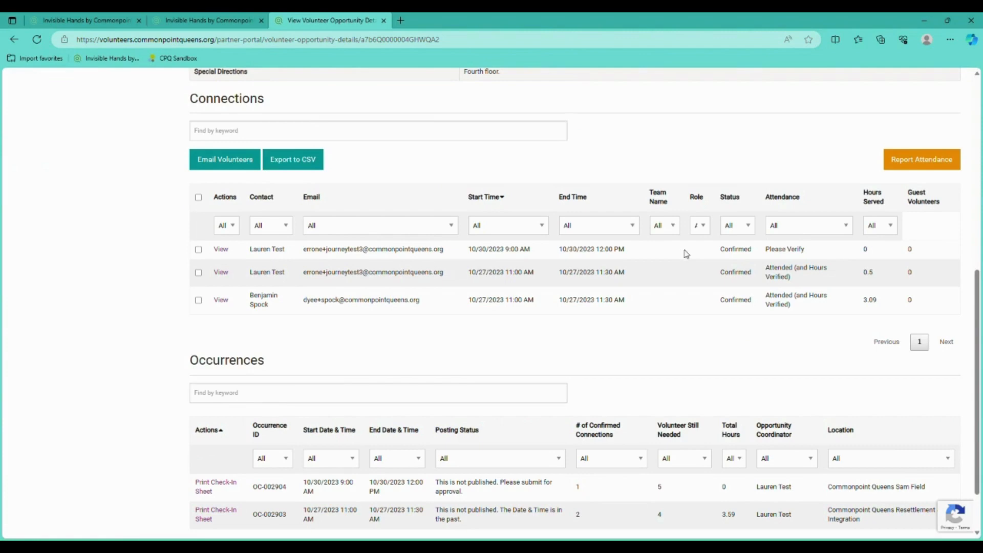
pyautogui.scroll(8, 136, 226)
pyautogui.click(72, 217)
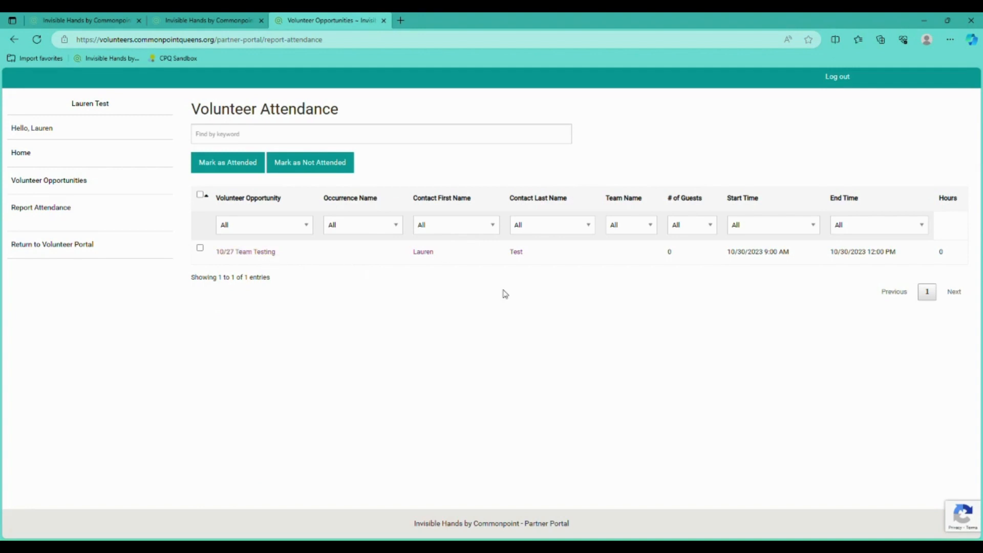
# Mark the 10/27 Team Testing connection as attended and confirm the update
pyautogui.click(200, 249)
pyautogui.click(200, 196)
pyautogui.click(253, 164)
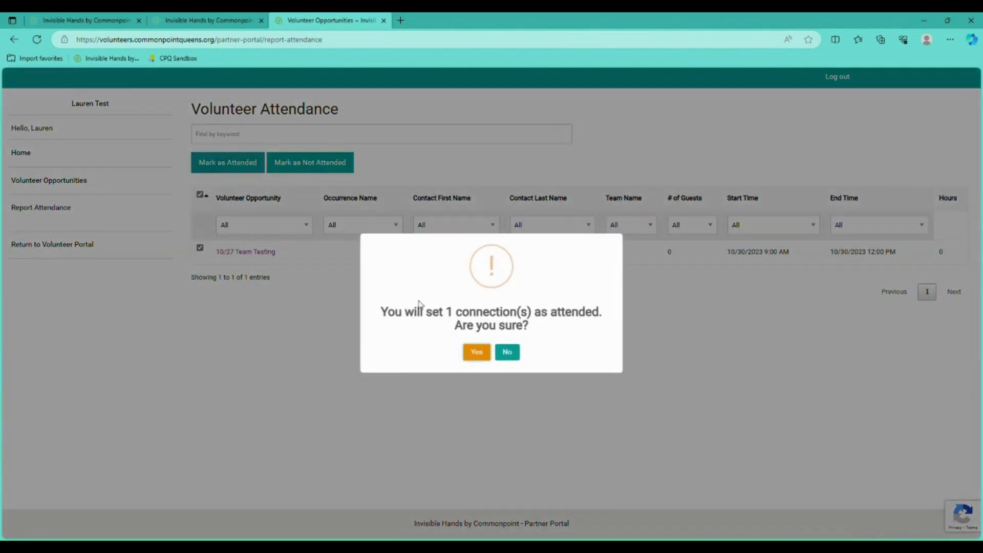
pyautogui.click(479, 354)
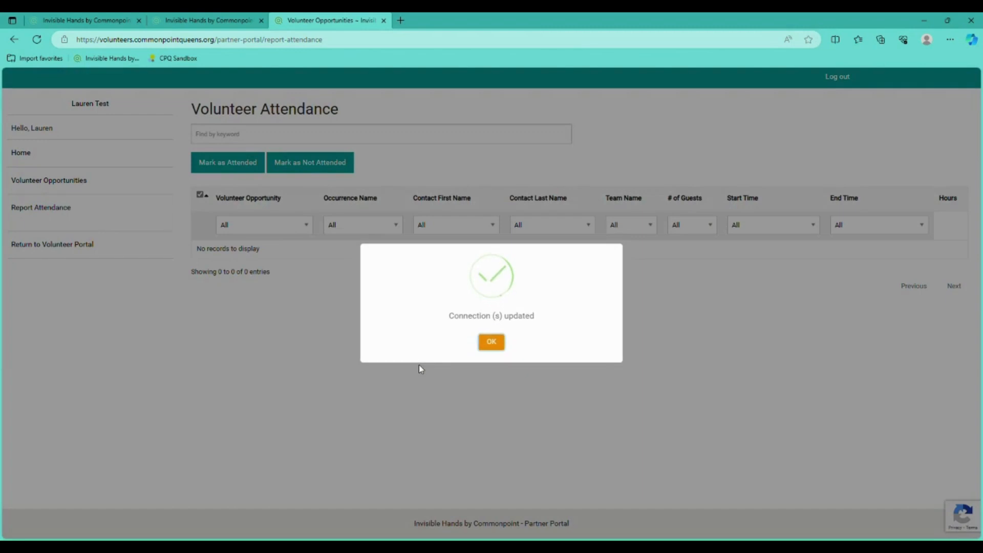
pyautogui.click(491, 342)
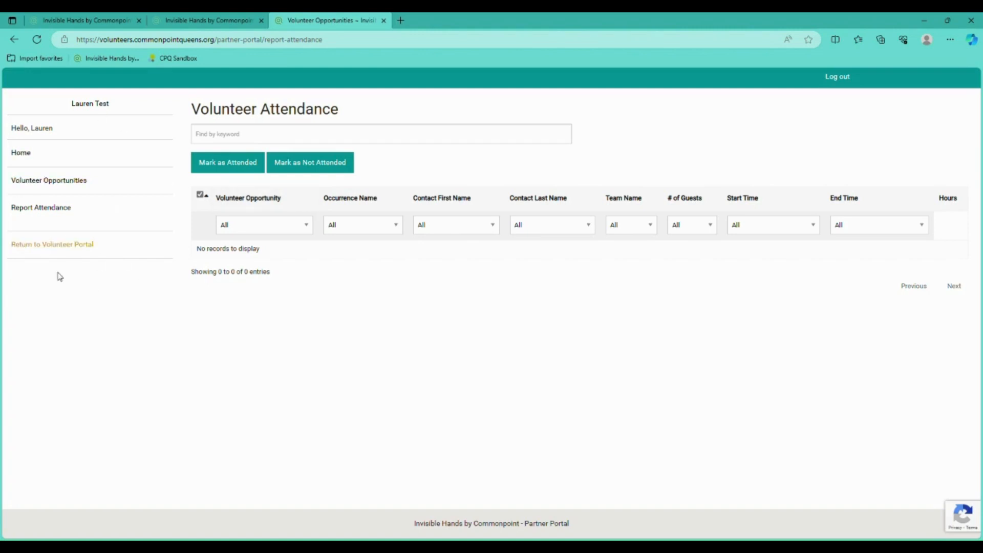
# Reopen the 10/27 Team Testing opportunity and check the attendance and hours served in its Connections list
pyautogui.click(51, 188)
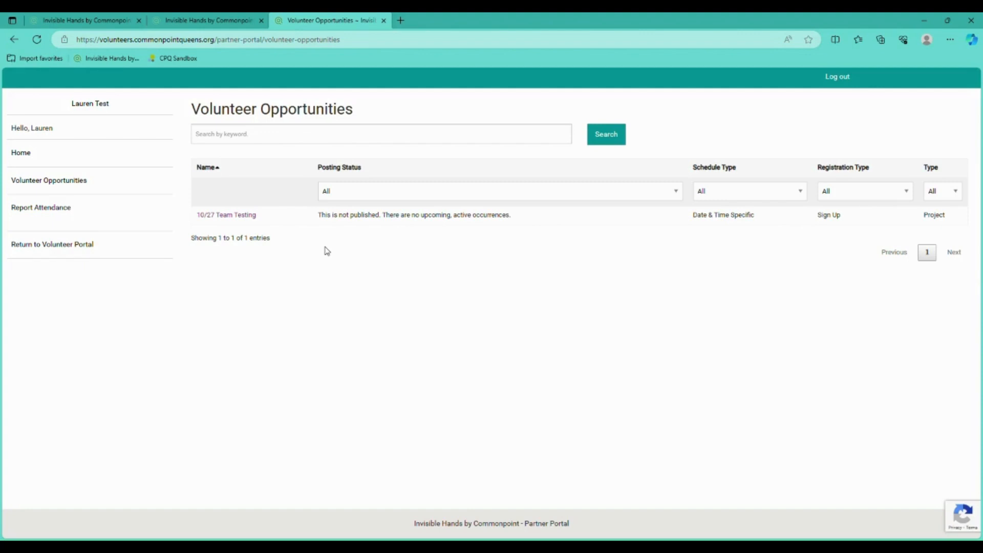
pyautogui.click(78, 183)
pyautogui.click(229, 217)
pyautogui.scroll(-8, 322, 231)
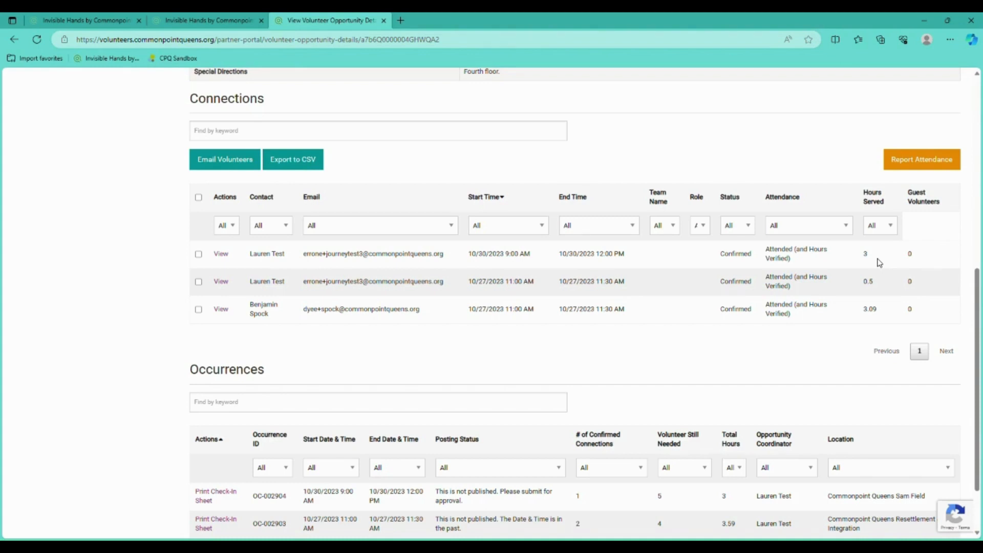
# Examine the occurrence IDs in the opportunity's Occurrences list alongside its connections and details
pyautogui.scroll(-2, 531, 167)
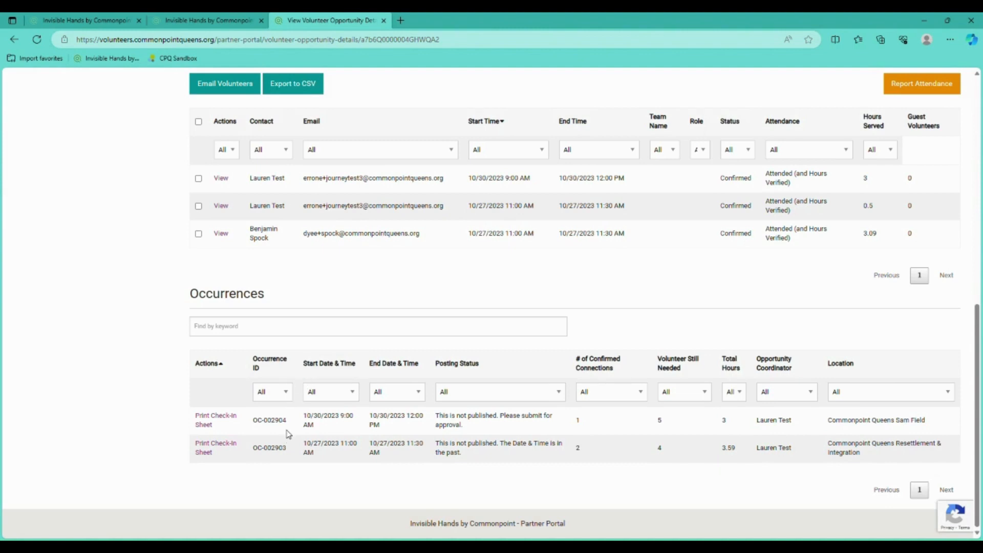
pyautogui.moveTo(287, 422); pyautogui.dragTo(255, 427)
pyautogui.click(269, 439)
pyautogui.scroll(2, 285, 242)
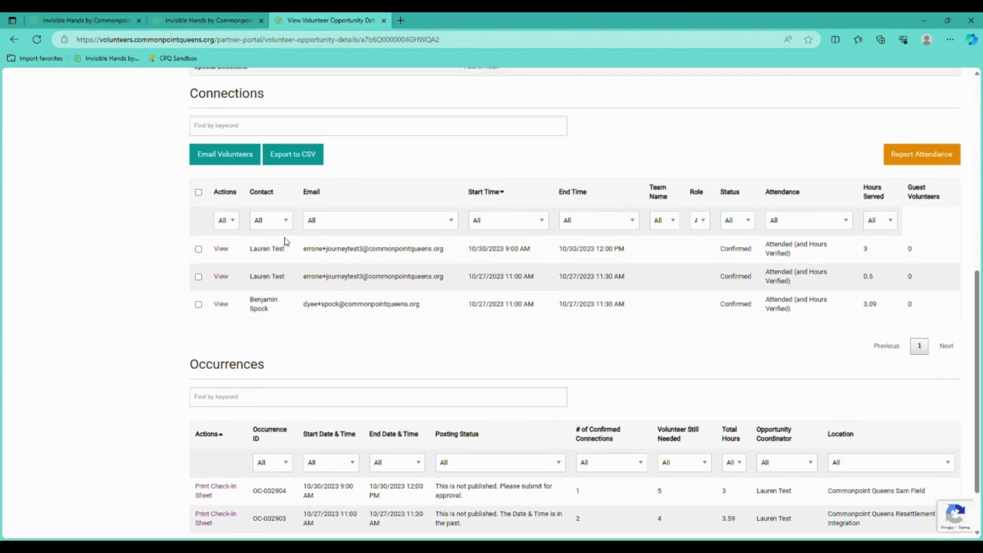
pyautogui.scroll(8, 285, 241)
pyautogui.scroll(-10, 285, 242)
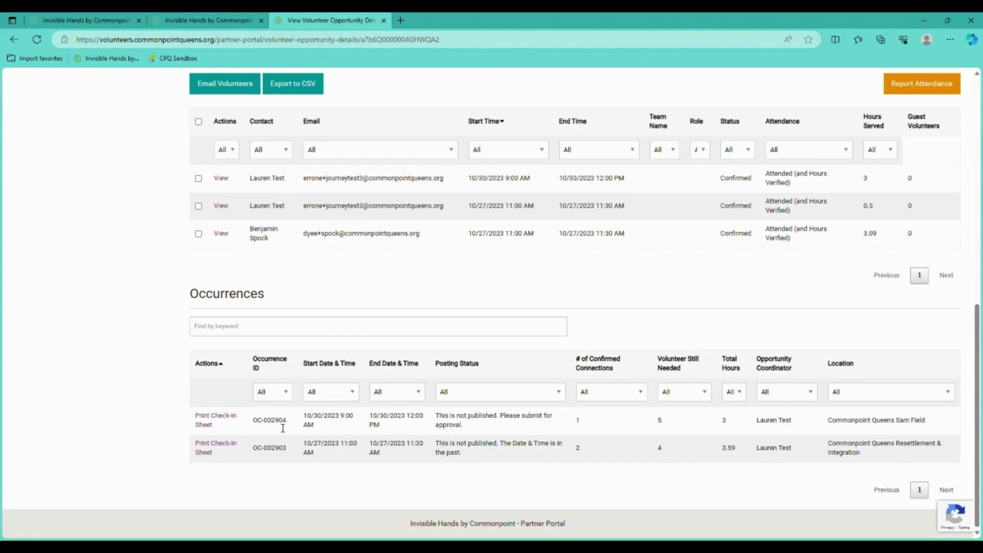
pyautogui.moveTo(287, 425); pyautogui.dragTo(259, 423)
pyautogui.click(334, 441)
# Sort the Occurrences list by end date and time in descending order
pyautogui.moveTo(390, 421); pyautogui.dragTo(366, 418)
pyautogui.click(389, 364)
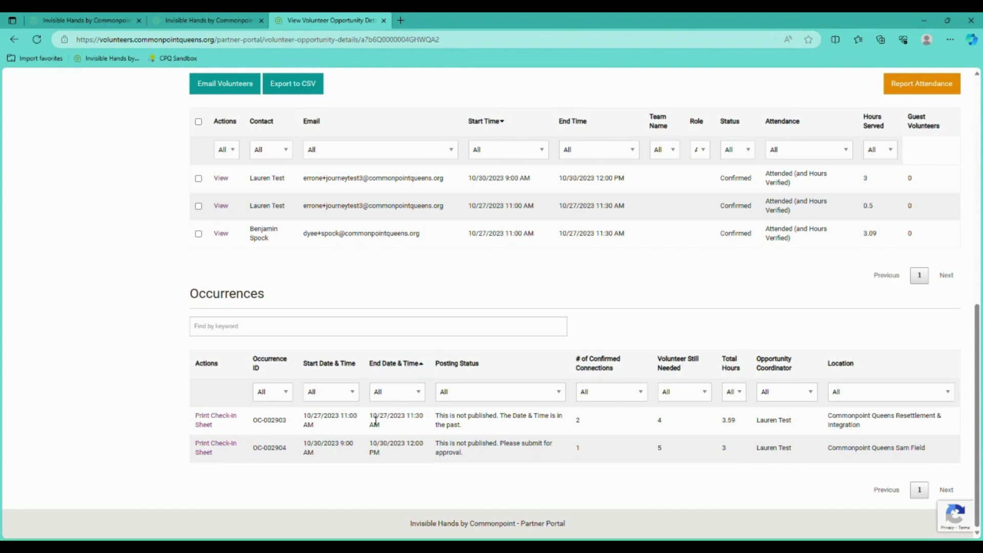
pyautogui.moveTo(379, 419); pyautogui.dragTo(390, 419)
pyautogui.click(397, 367)
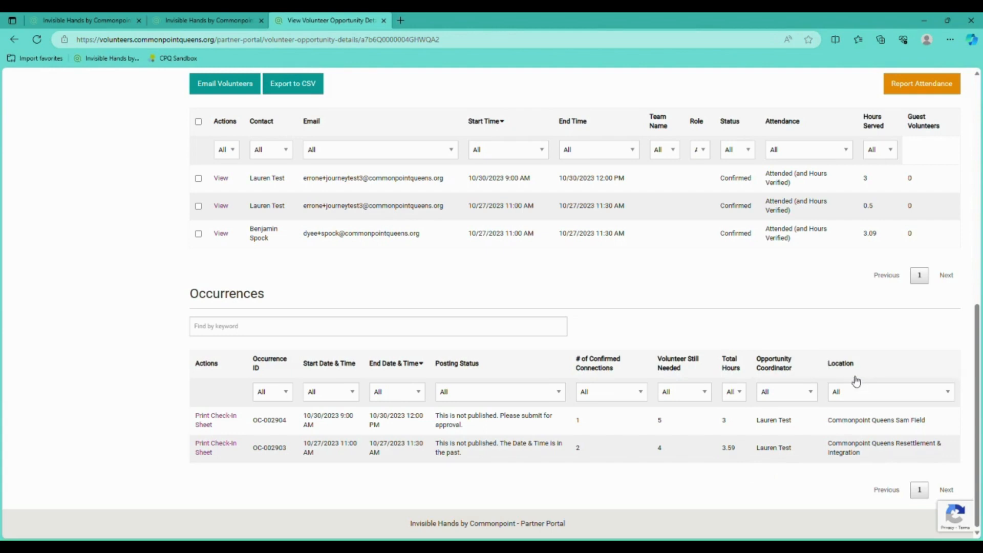
# View the opportunity on the public site, read its availability notice, and return to the opportunity management dashboard
pyautogui.scroll(10, 362, 345)
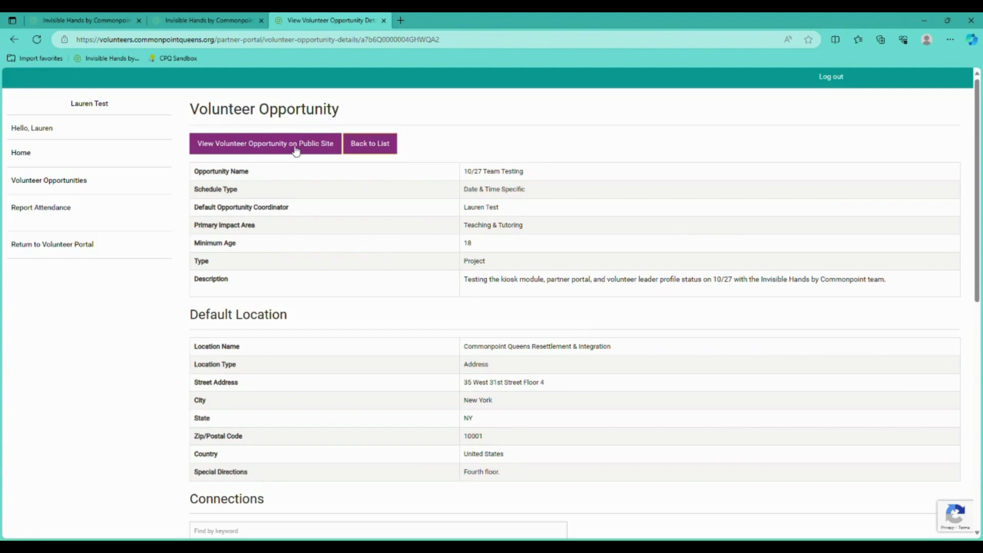
pyautogui.click(265, 148)
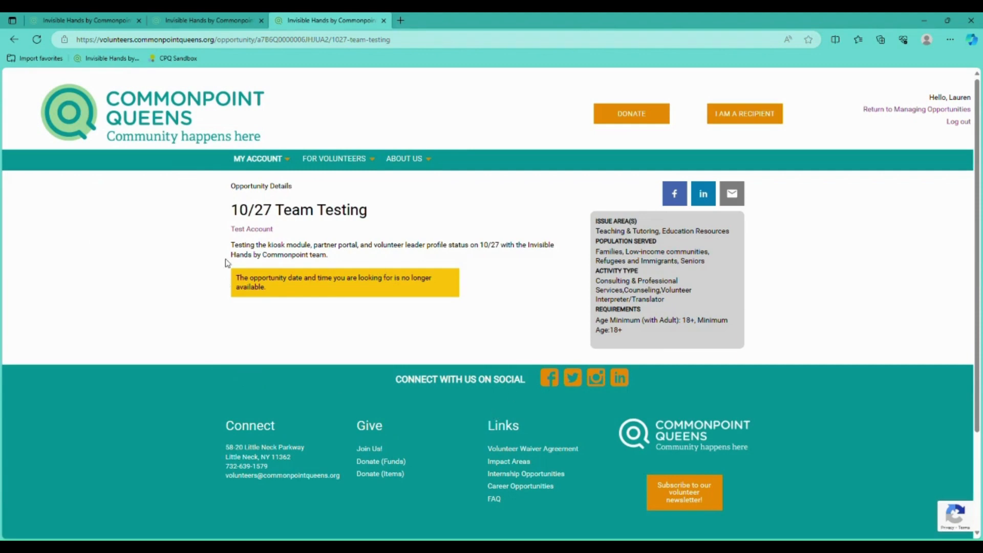
pyautogui.moveTo(239, 278); pyautogui.dragTo(386, 303)
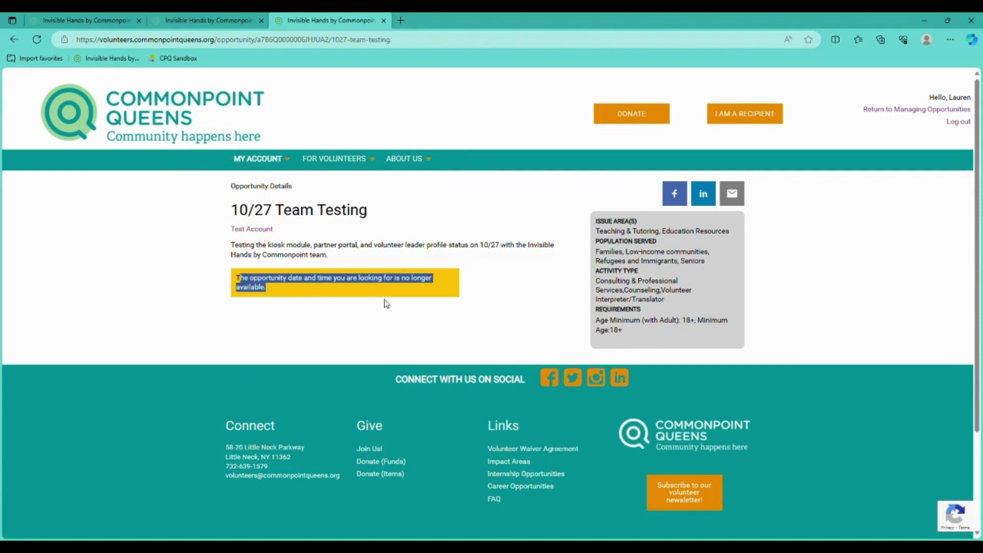
pyautogui.click(375, 306)
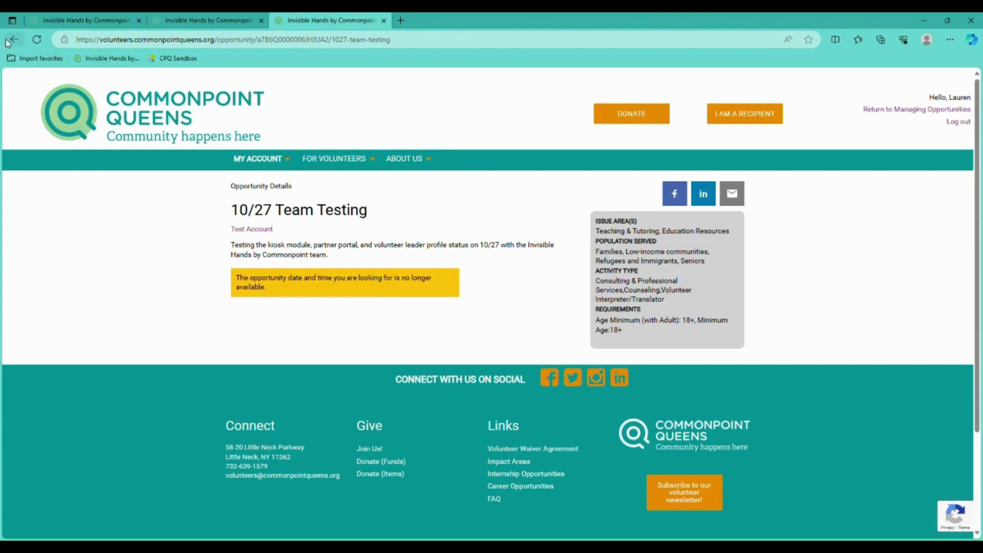
pyautogui.click(887, 110)
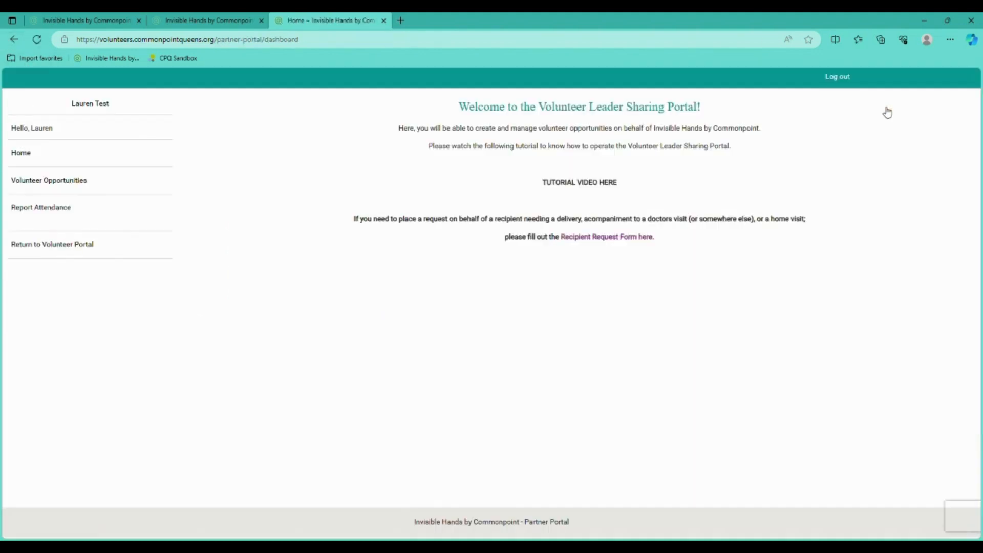